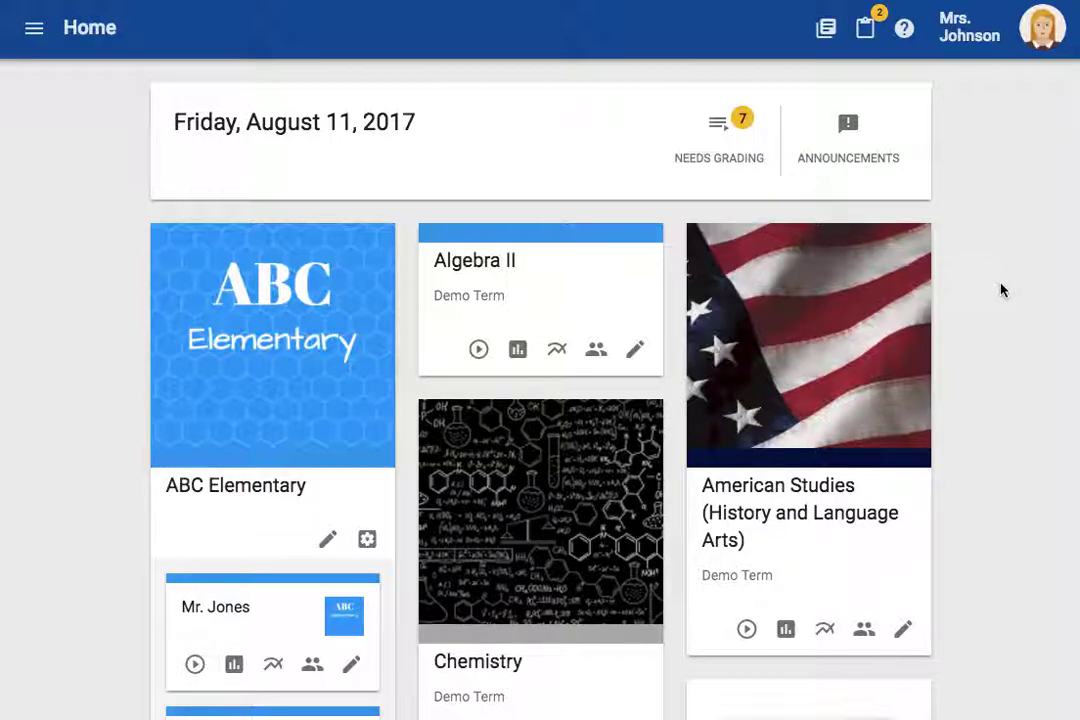
Open the Echo Help Center article on creating or importing objectives (standards).
scroll(1000, 292, down, 1)
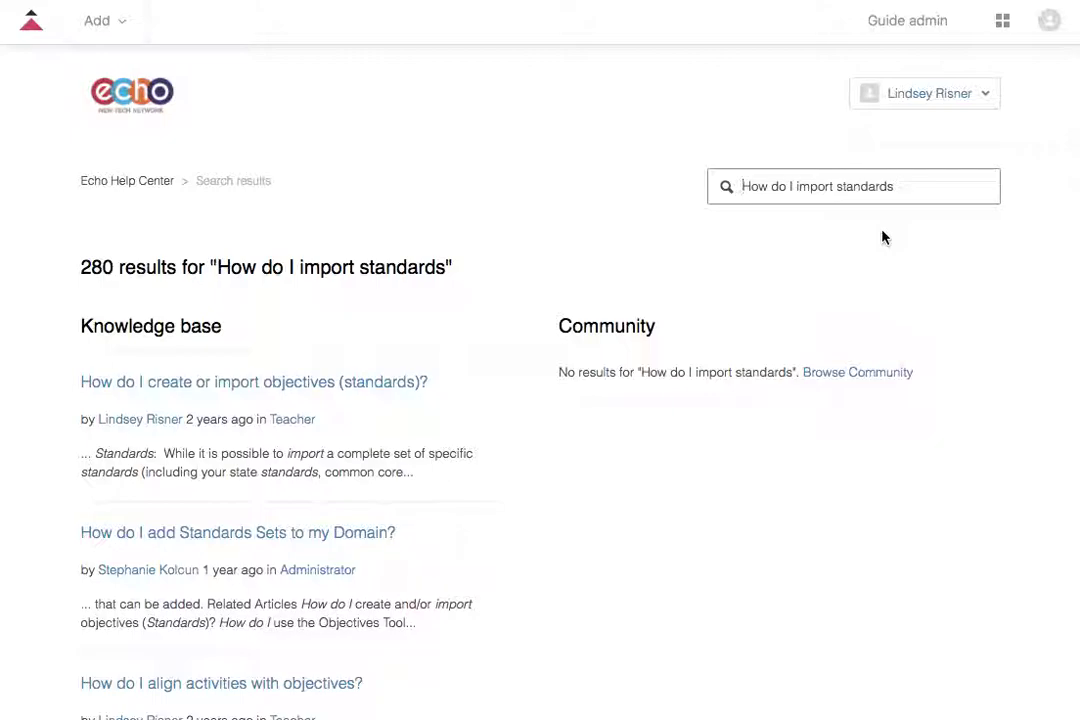
click(184, 386)
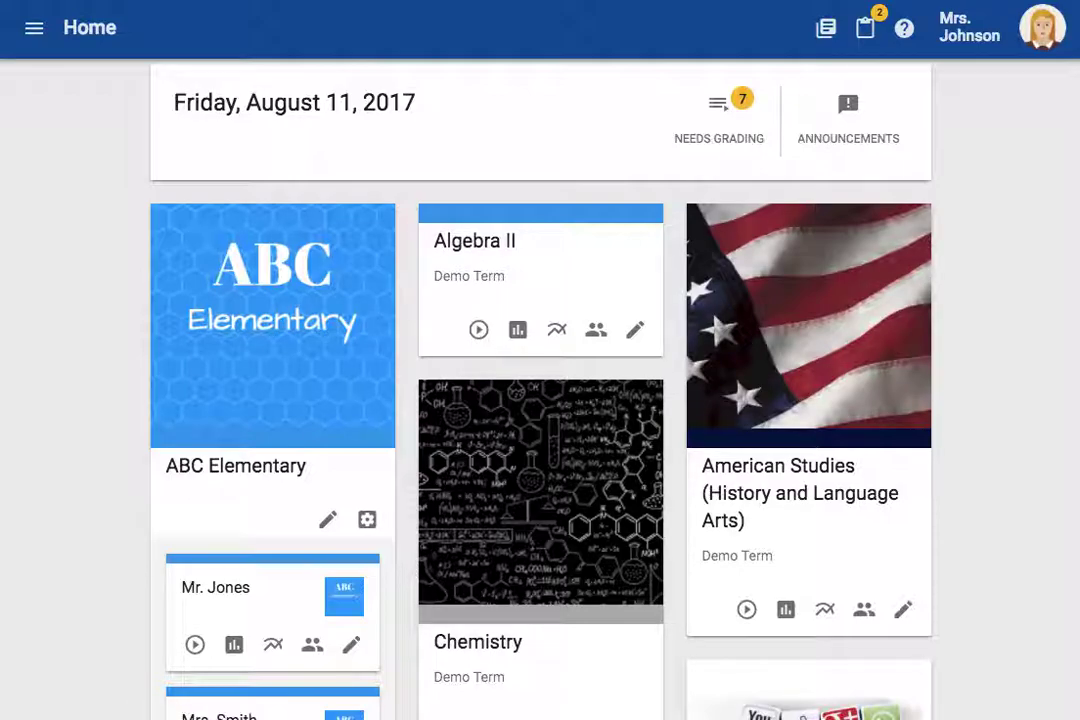
Open the editor for the first class under ABC Elementary and look through its objectives.
click(351, 649)
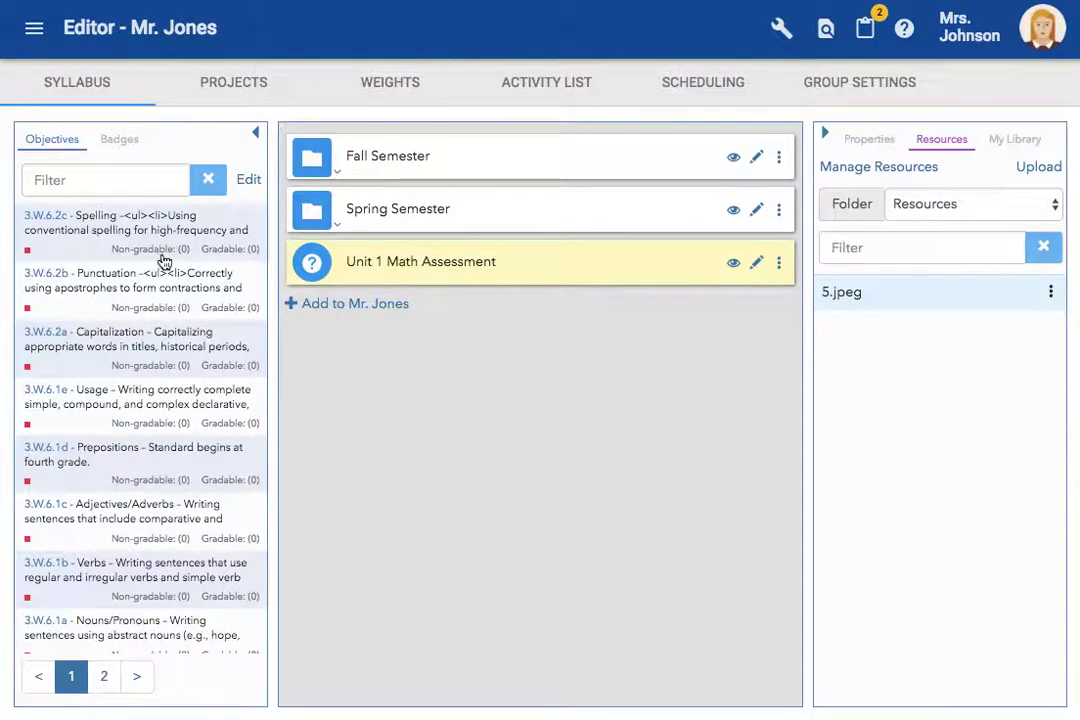
scroll(141, 566, down, 1)
scroll(143, 566, down, 1)
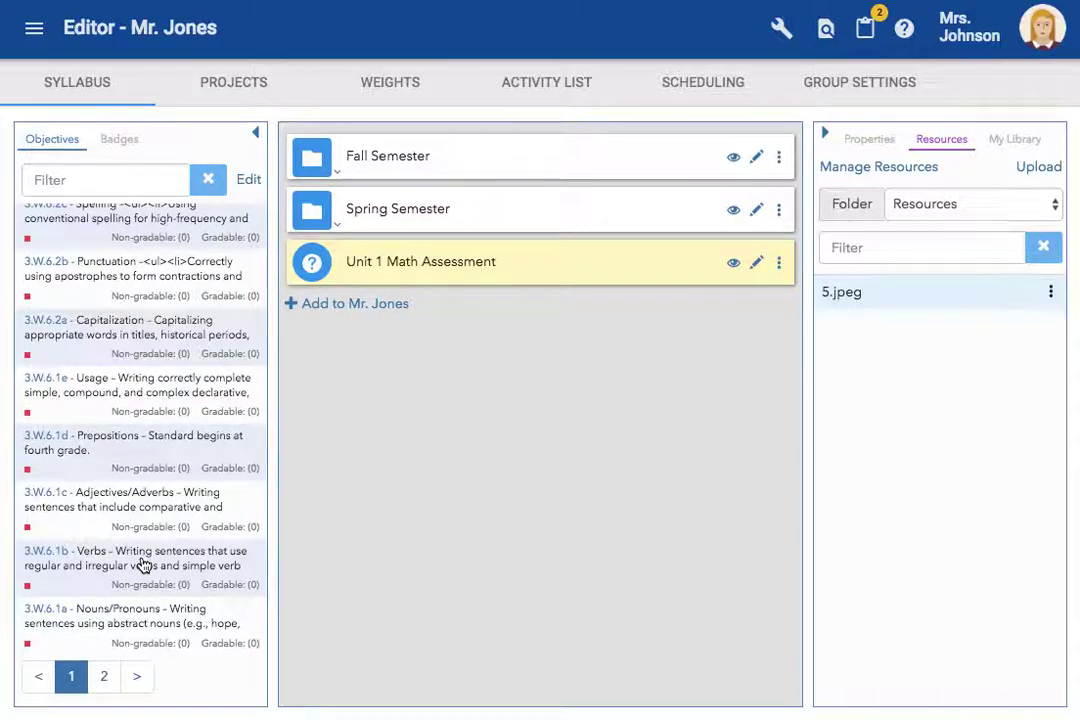
Replace objective 3.AT.6 on Benchmark1 in the Fall Semester folder with the punctuation objective 3.W.6.2b.
click(310, 211)
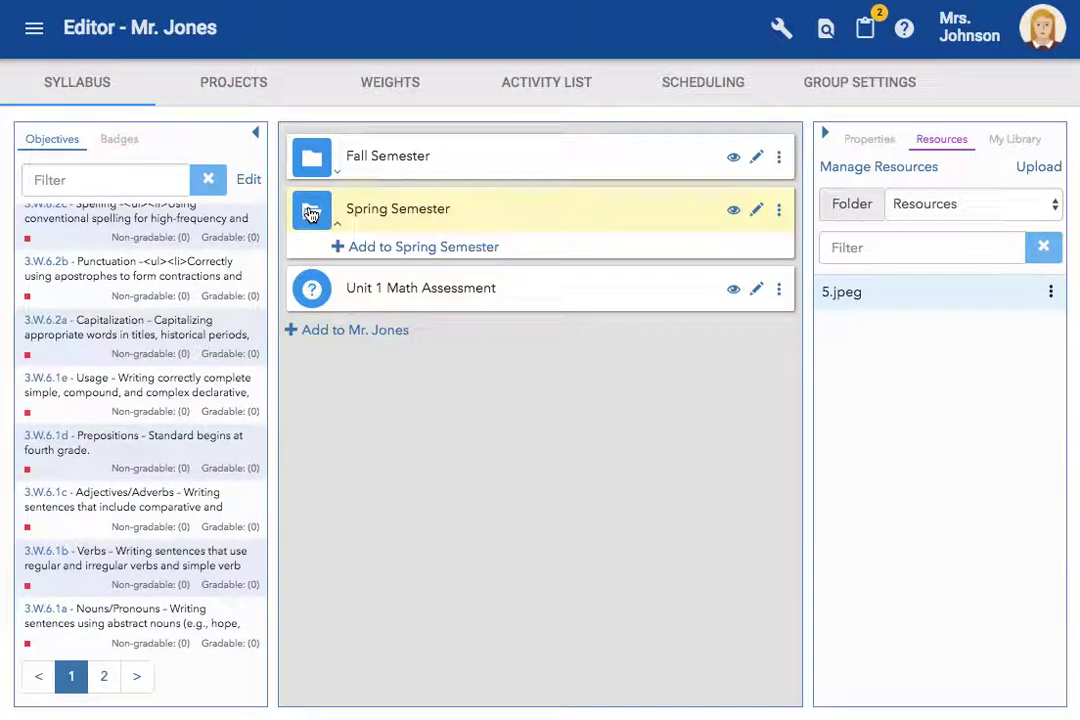
click(313, 160)
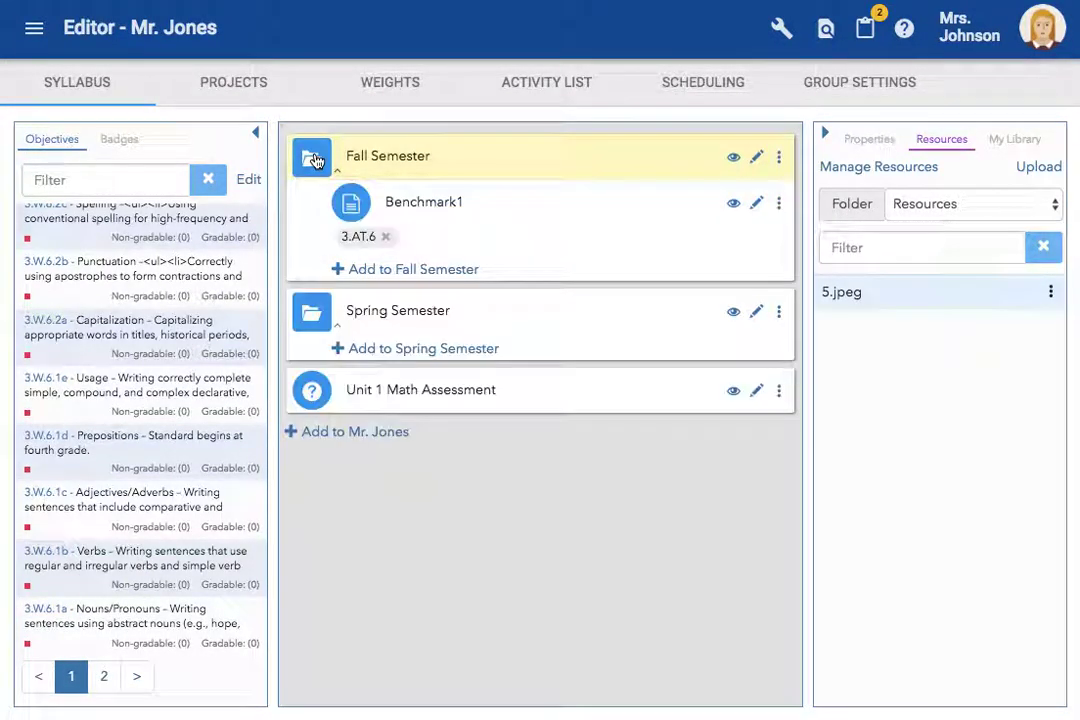
click(385, 236)
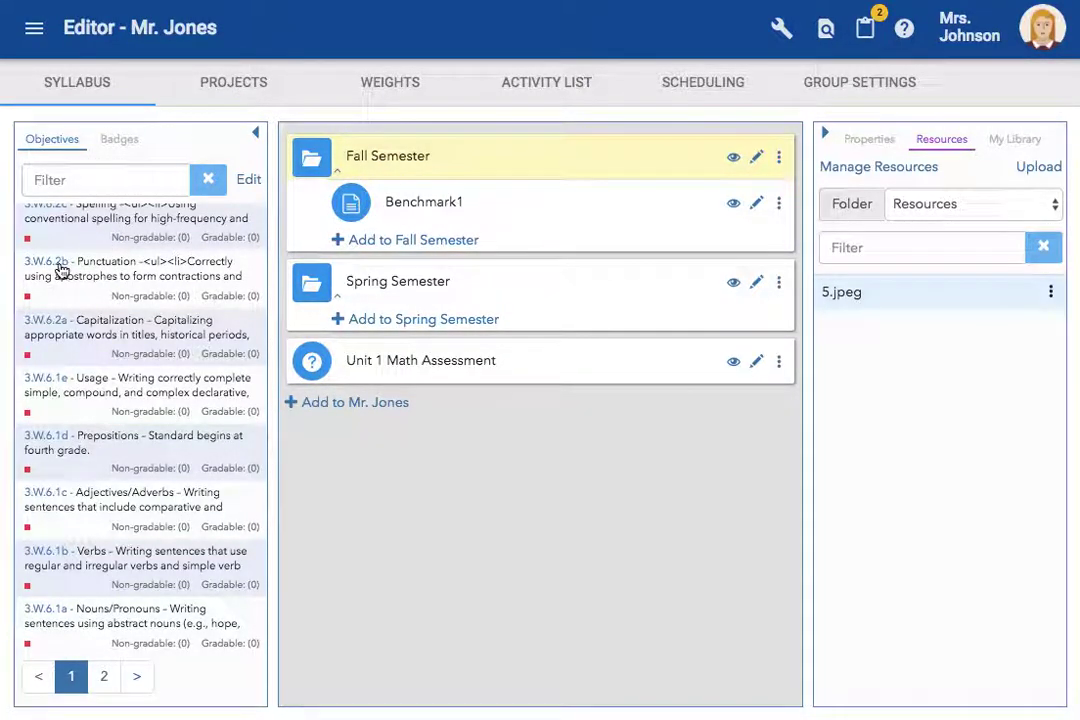
drag(66, 268, 421, 202)
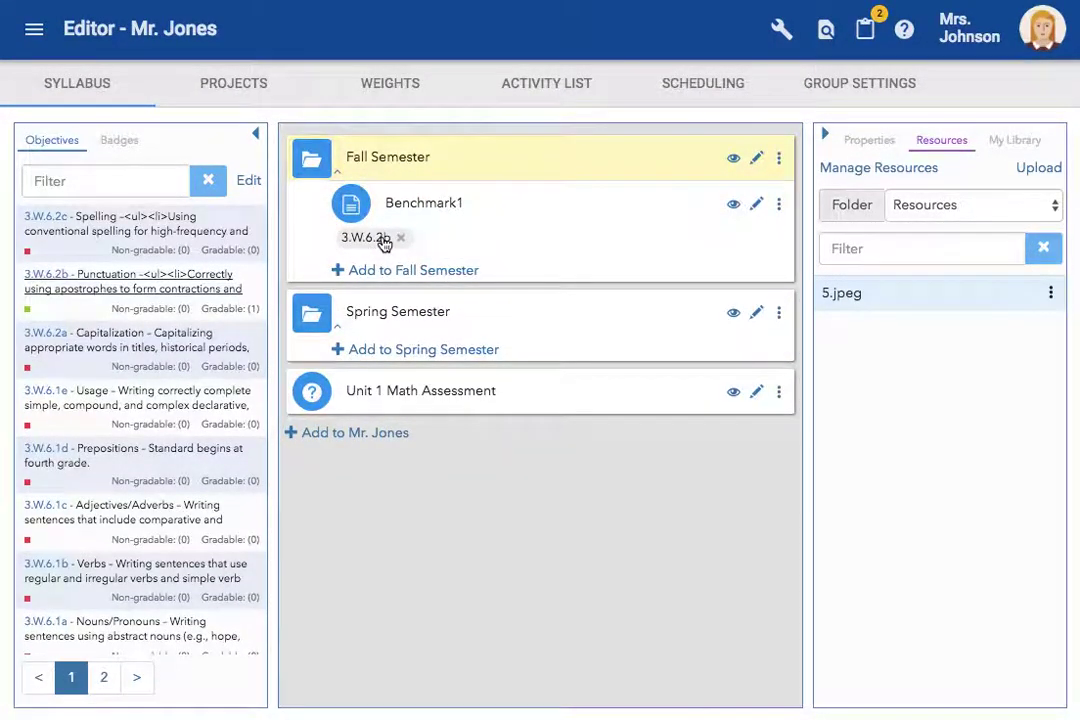
click(313, 330)
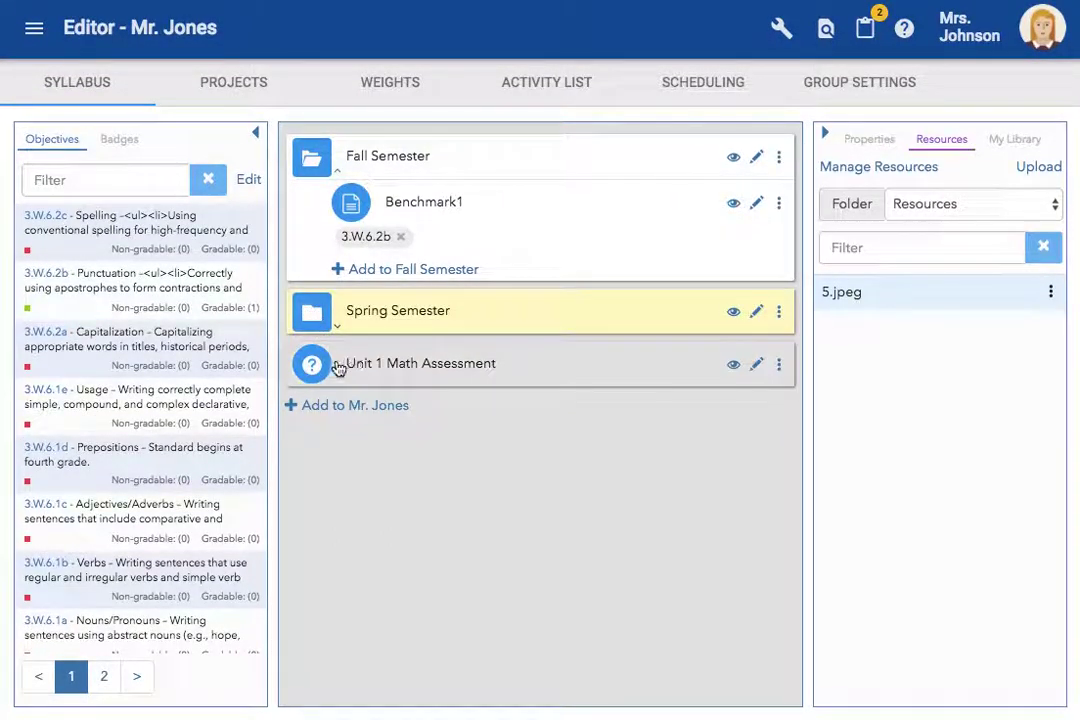
Review the objectives aligned to questions 1, 2 and 7 of the Unit 1 Math Assessment, leaving the assessment unedited.
click(758, 368)
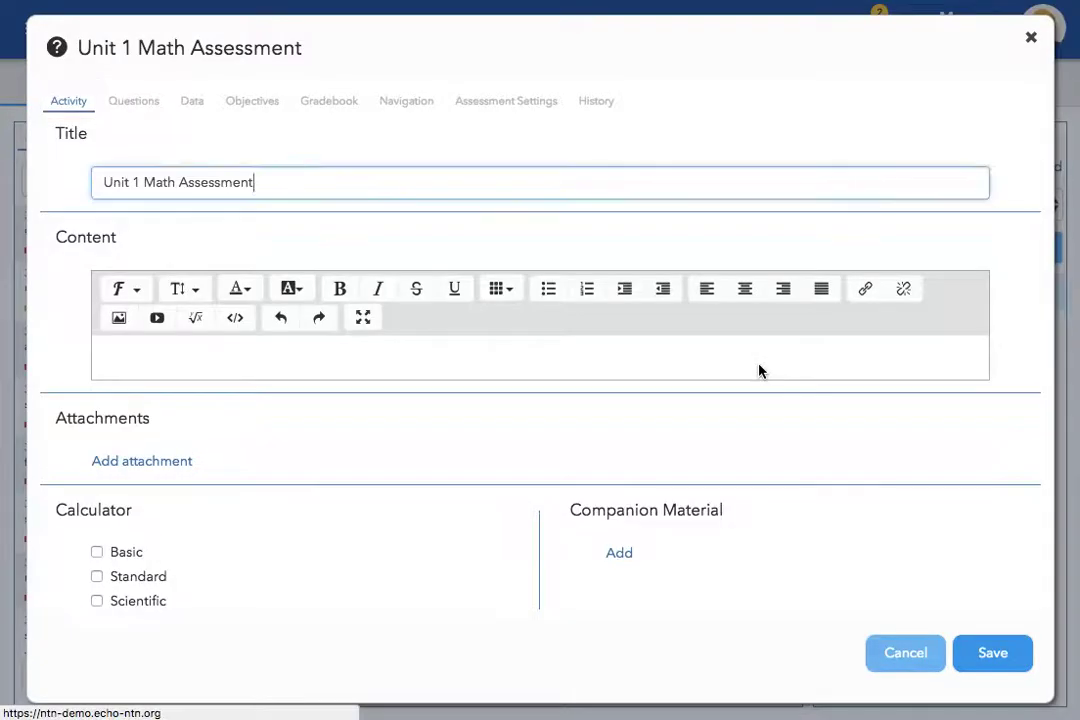
click(127, 105)
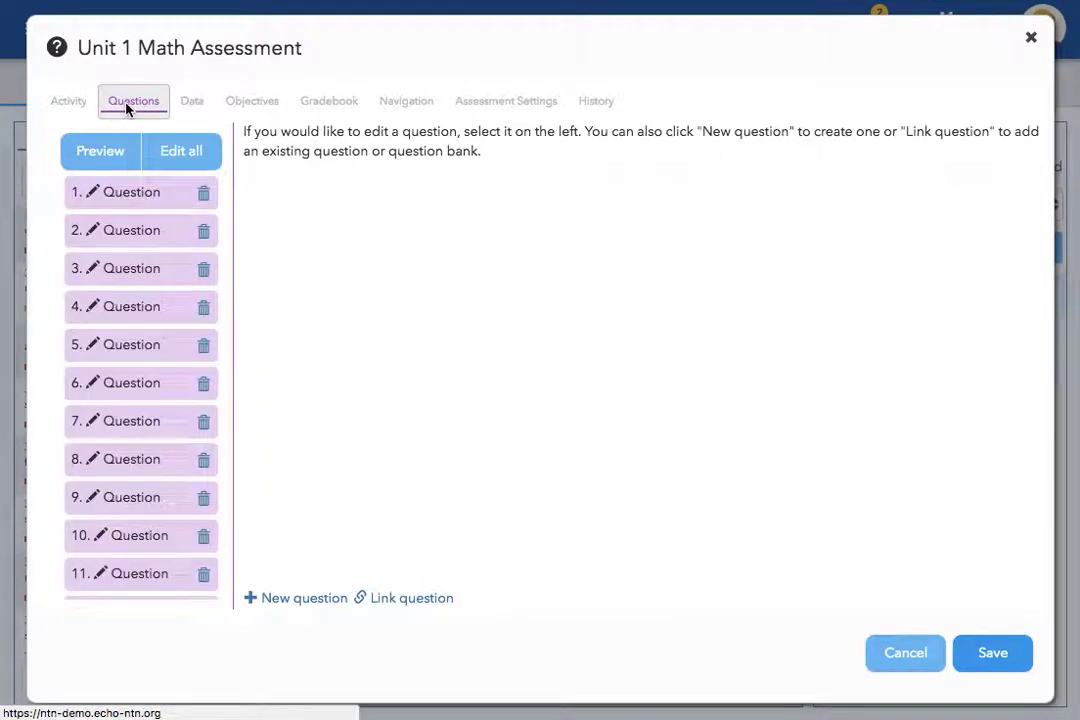
click(116, 204)
scroll(780, 385, down, 5)
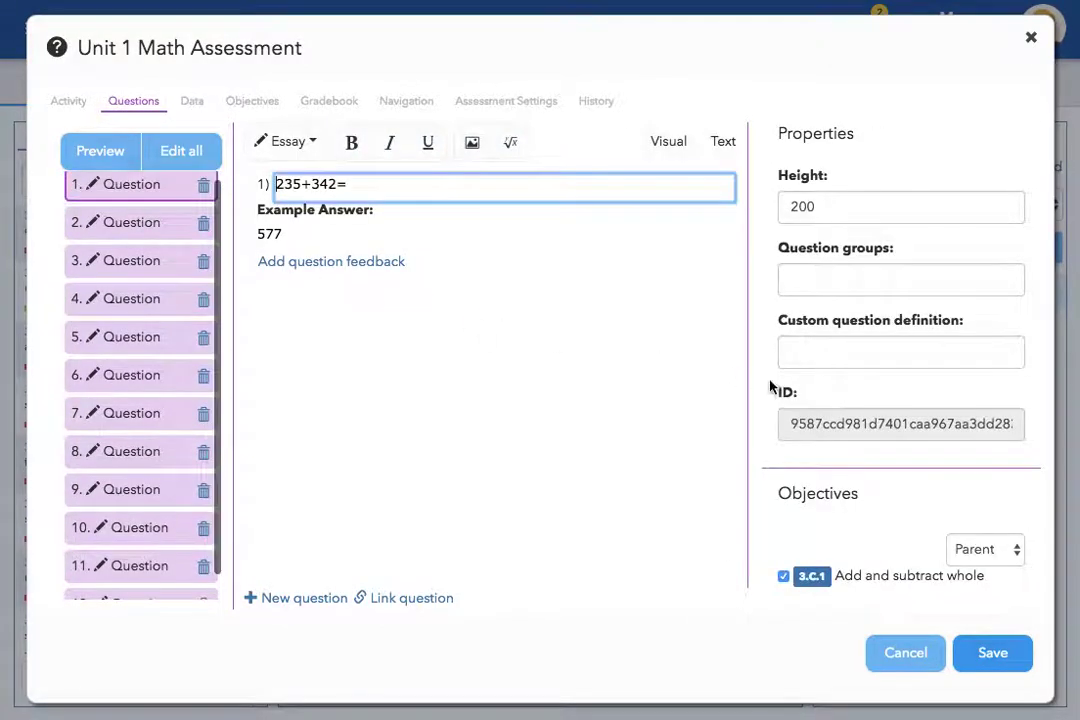
scroll(792, 387, down, 2)
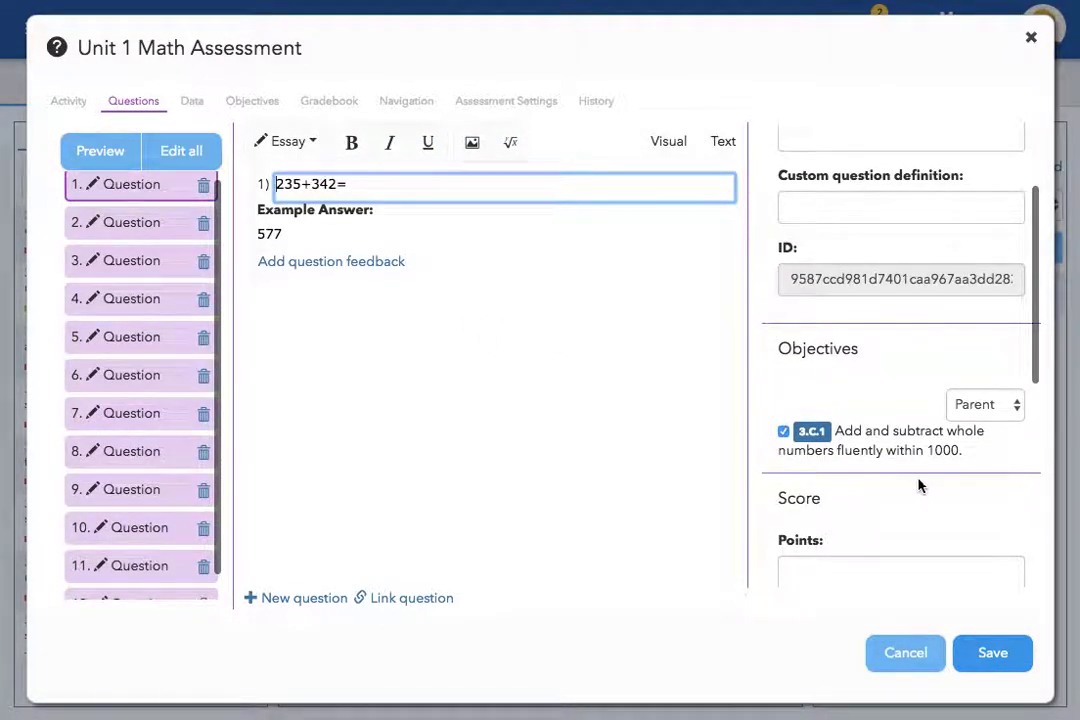
click(90, 222)
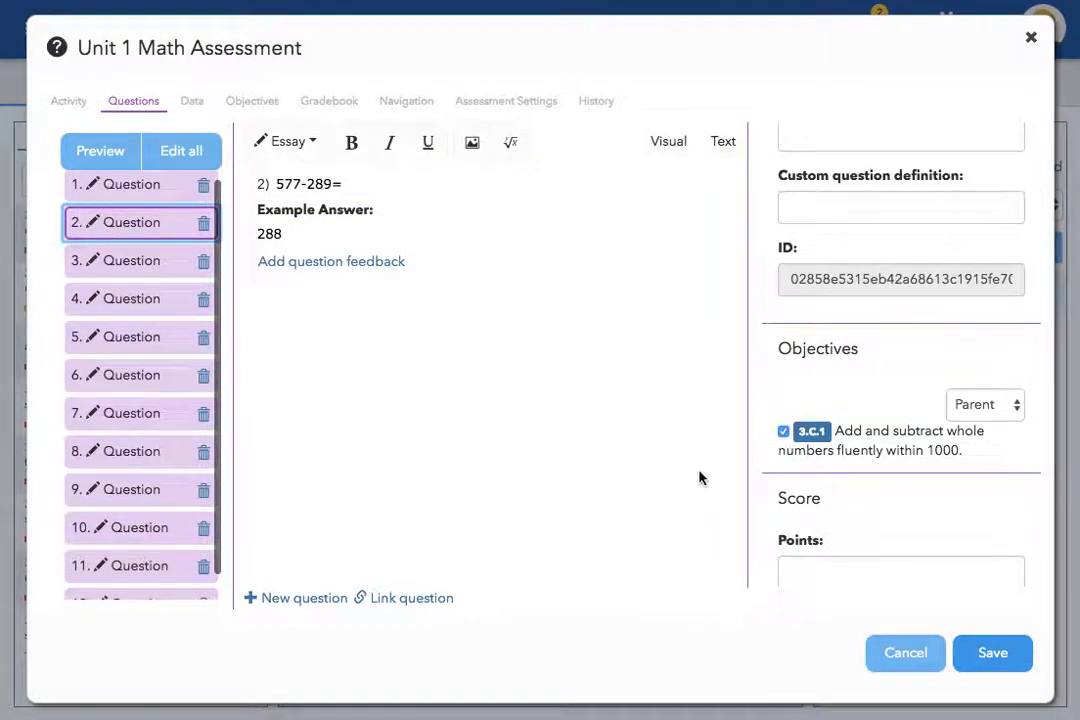
click(101, 413)
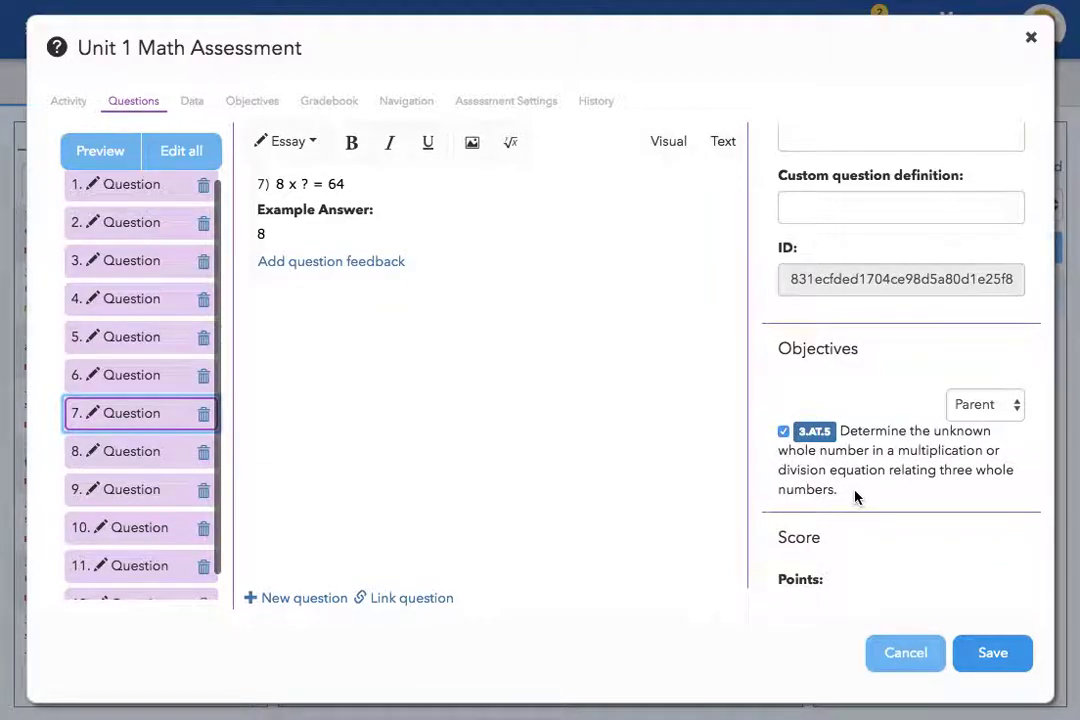
click(1031, 35)
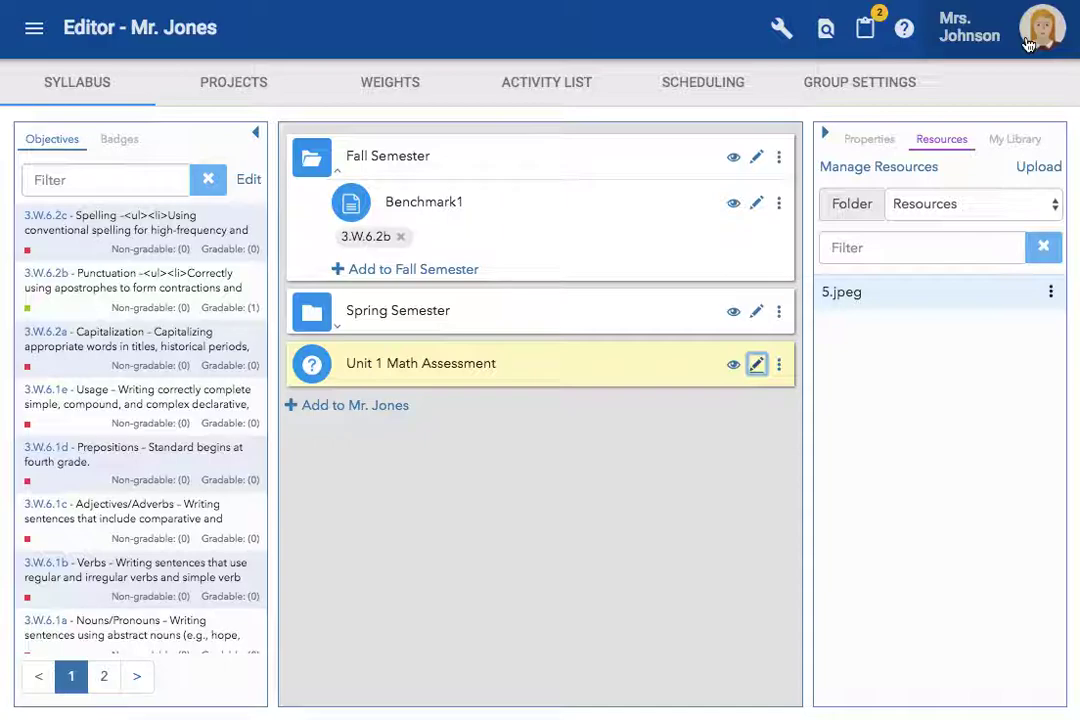
Open the gradebook of the first ABC Elementary class from the home page and review its standards mastery.
click(32, 28)
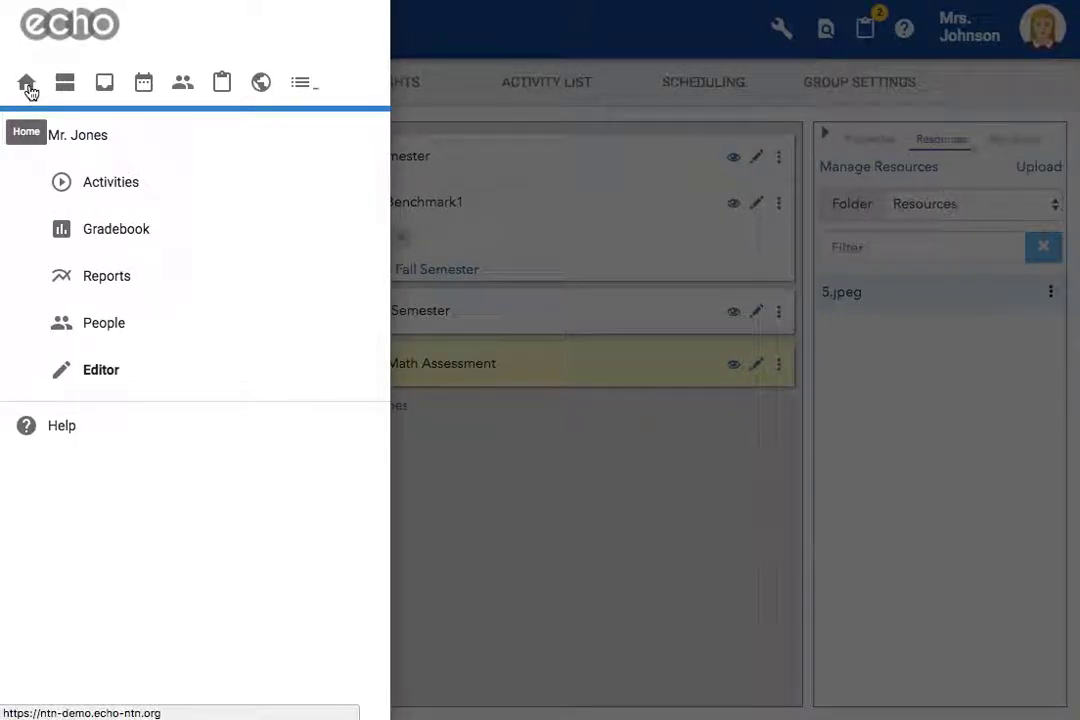
click(30, 91)
scroll(543, 368, down, 1)
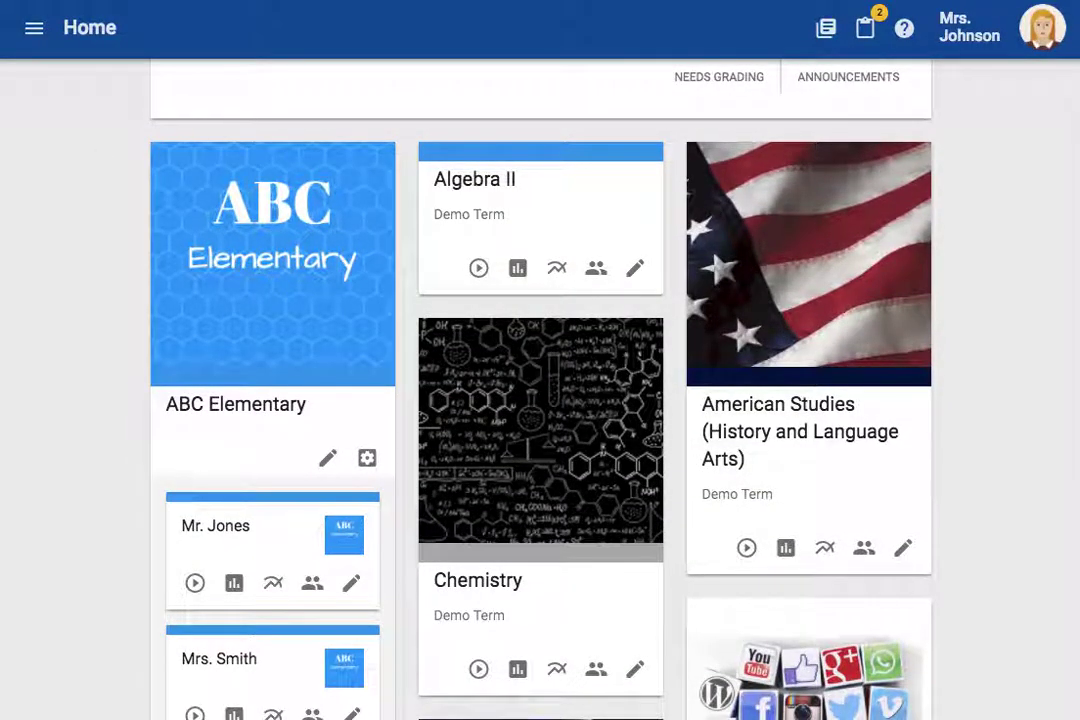
click(236, 586)
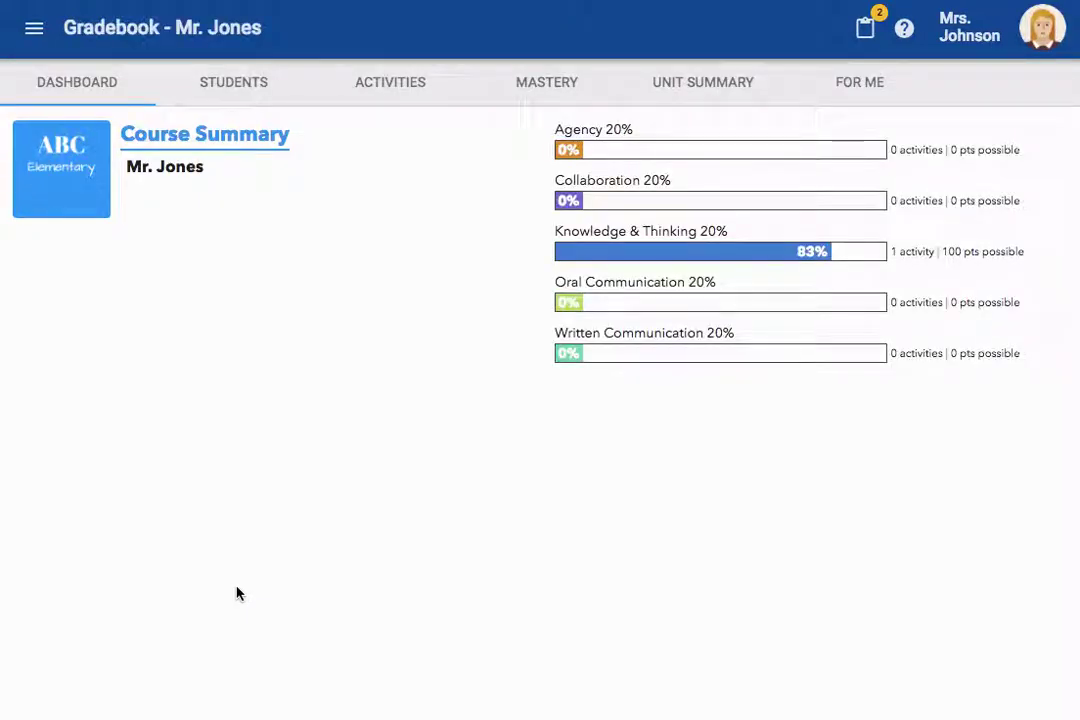
click(544, 95)
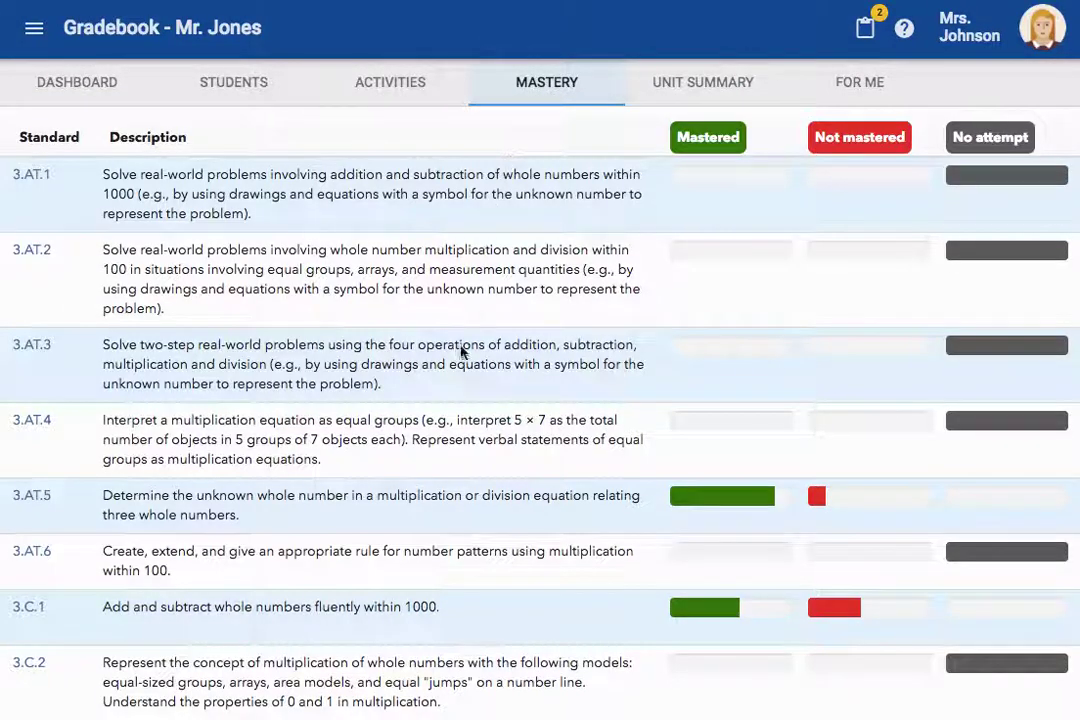
scroll(500, 440, down, 2)
scroll(460, 457, down, 3)
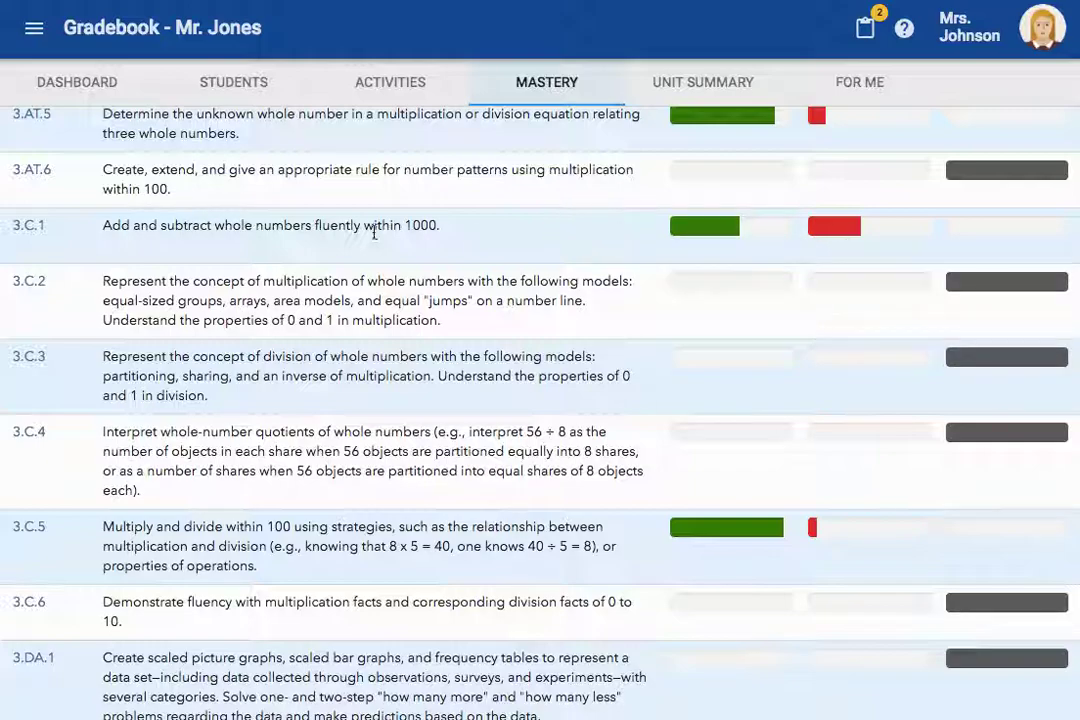
Examine each student's mastery status for standard 3.C.1.
click(30, 228)
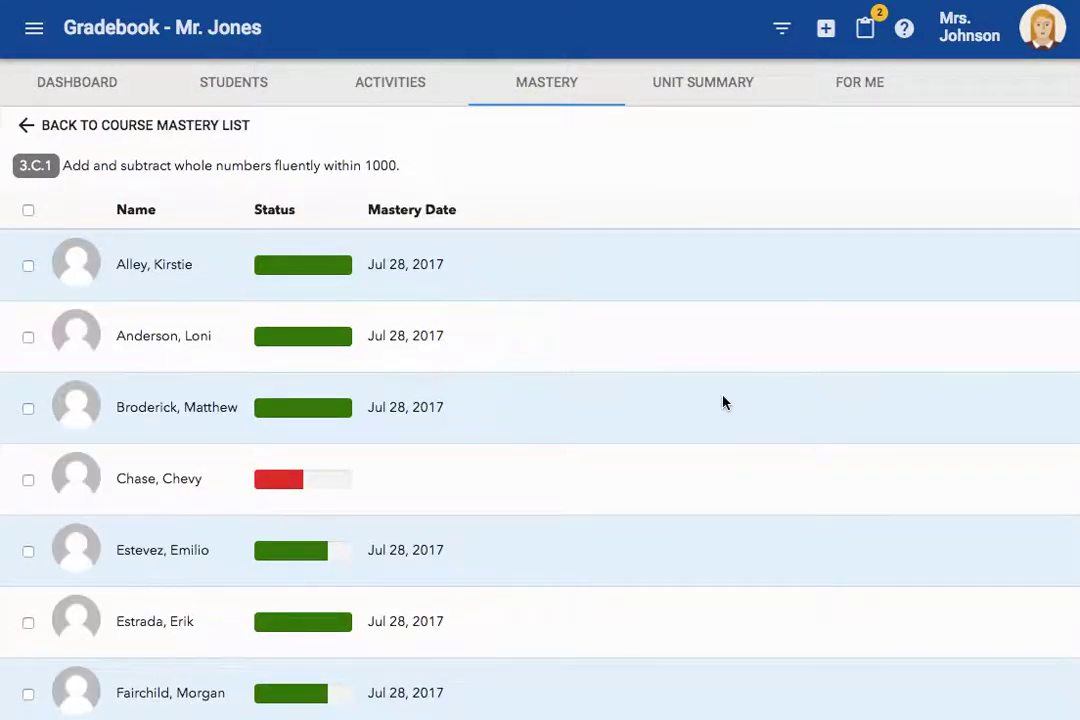
scroll(725, 402, down, 2)
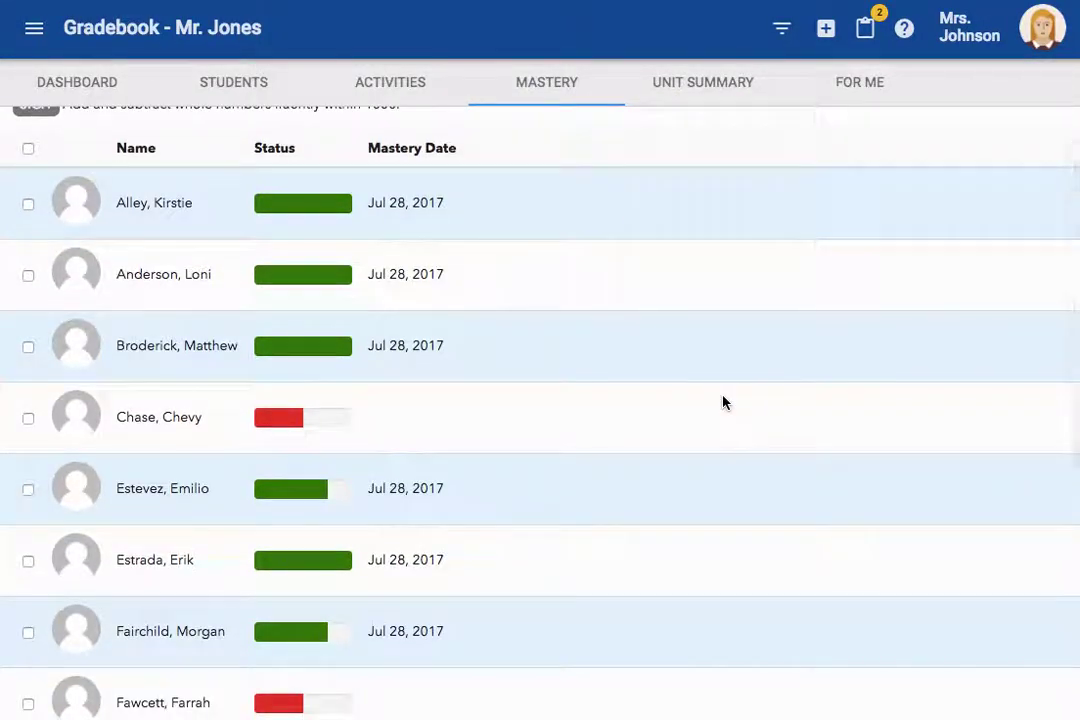
scroll(725, 402, down, 4)
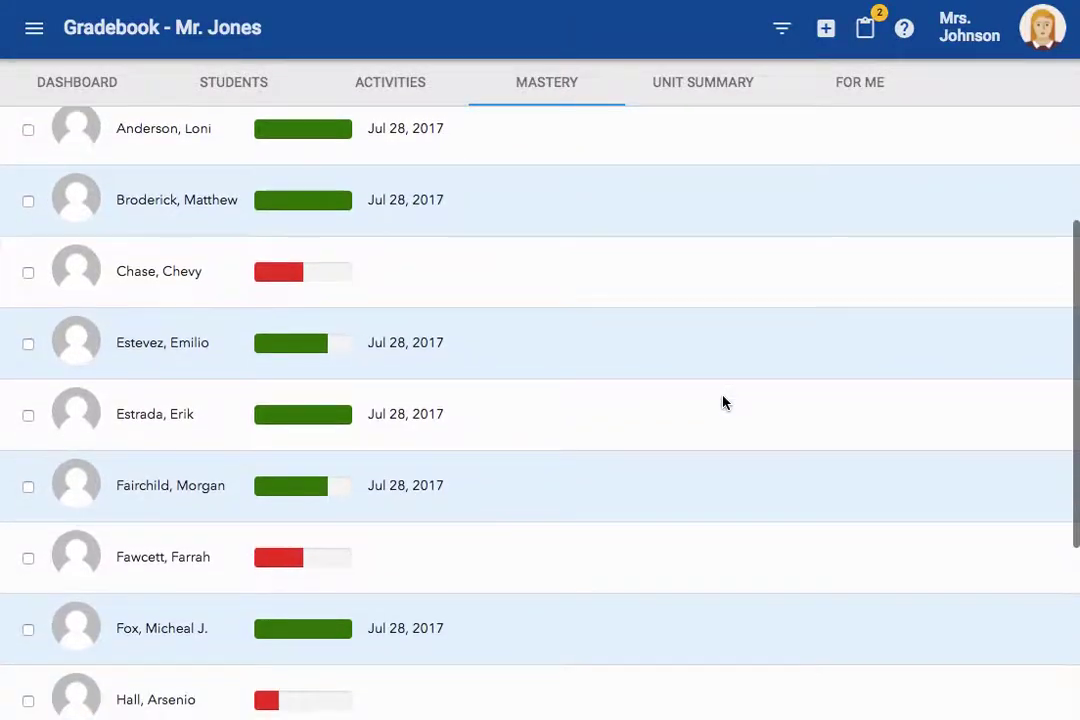
scroll(725, 402, down, 1)
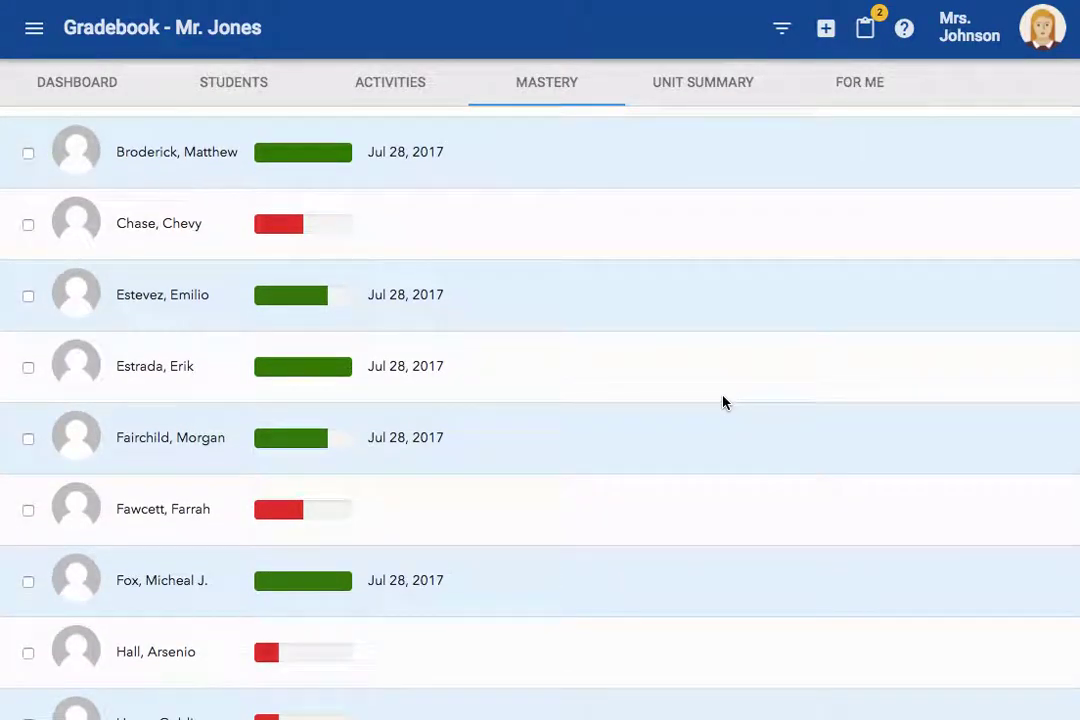
scroll(725, 402, down, 3)
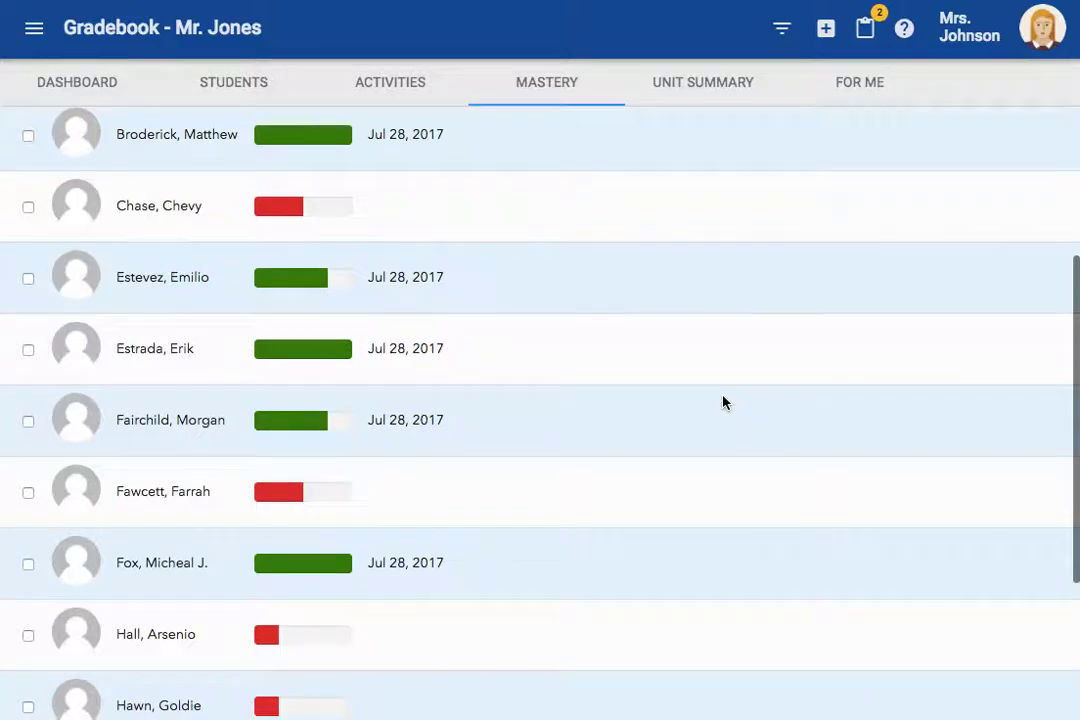
scroll(723, 402, up, 2)
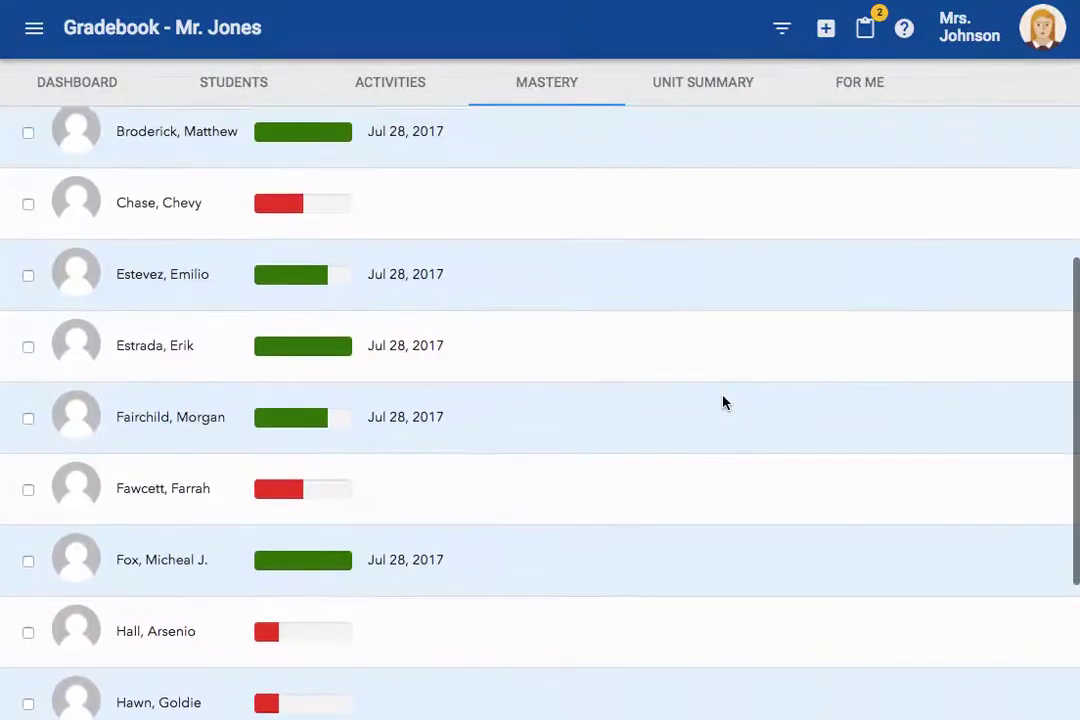
scroll(723, 402, down, 4)
scroll(383, 600, up, 1)
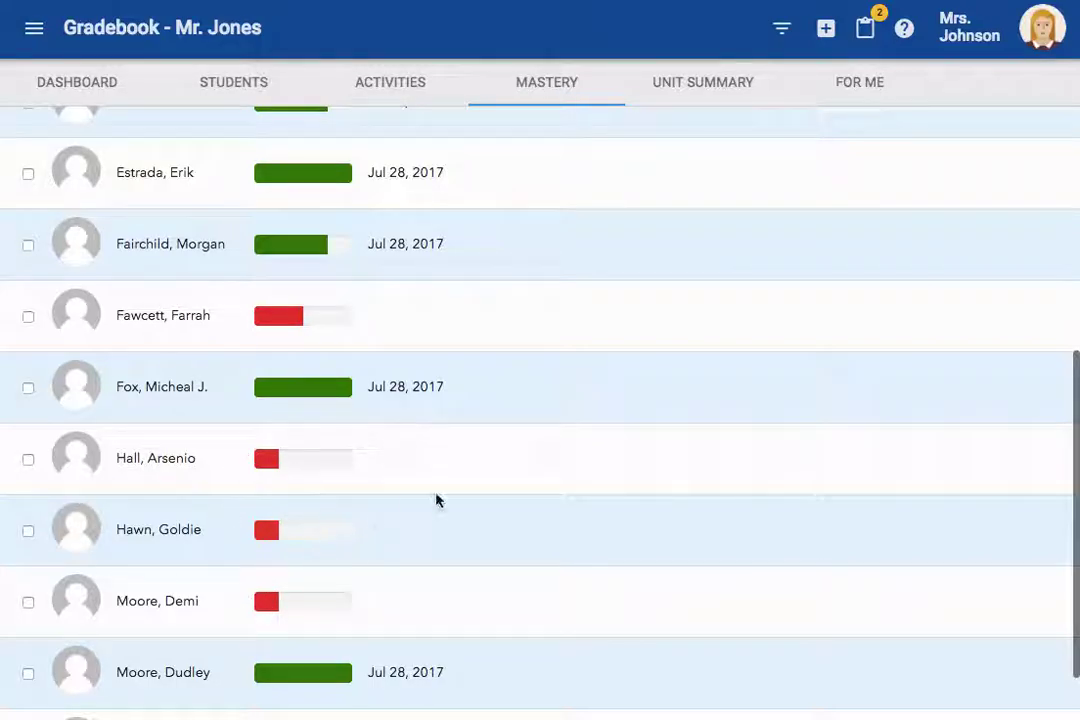
scroll(460, 480, up, 1)
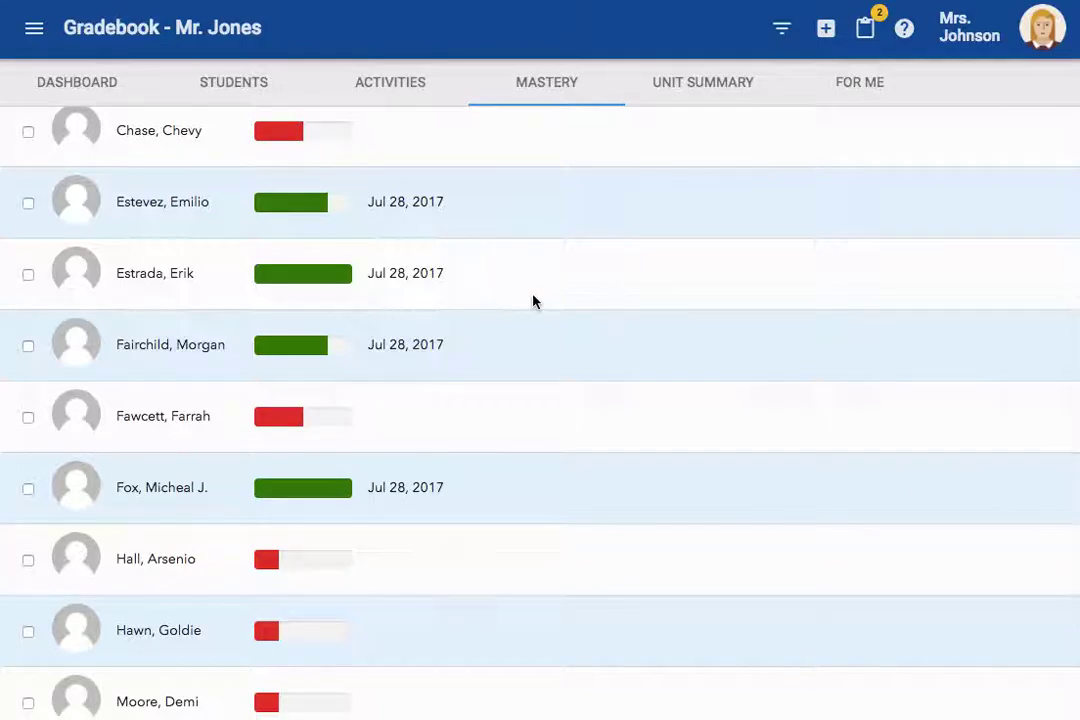
Add the first two students who have not mastered standard 3.C.1 to the clipboard and open the clipboard.
scroll(24, 424, up, 4)
scroll(22, 424, down, 1)
click(26, 423)
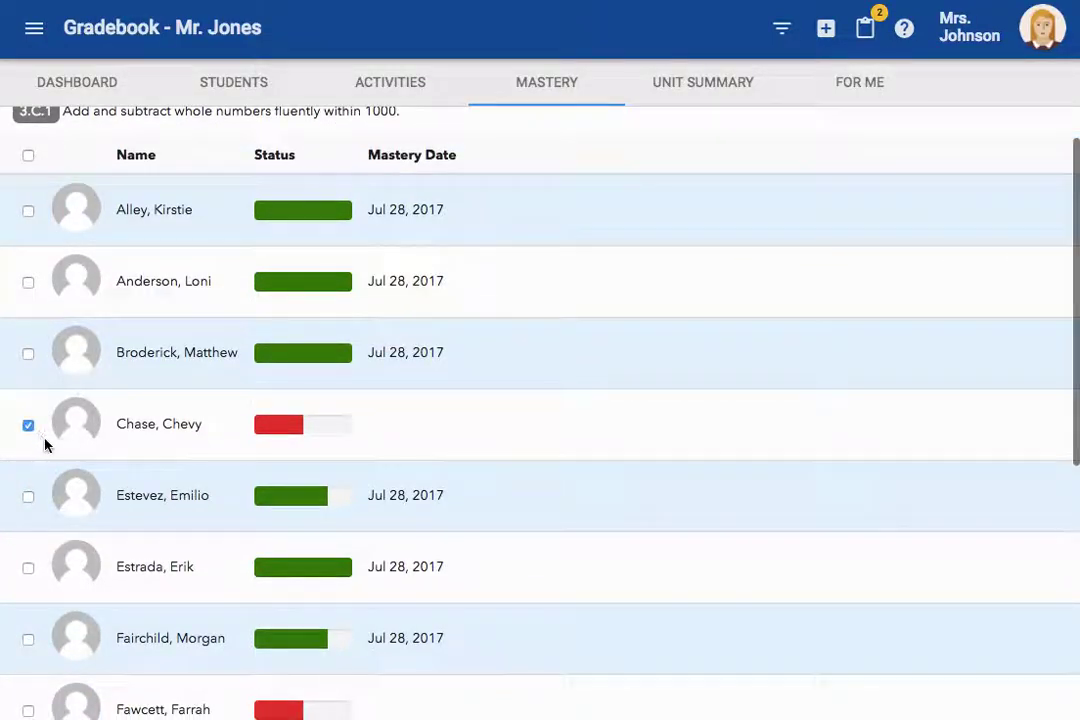
scroll(45, 450, down, 2)
click(28, 522)
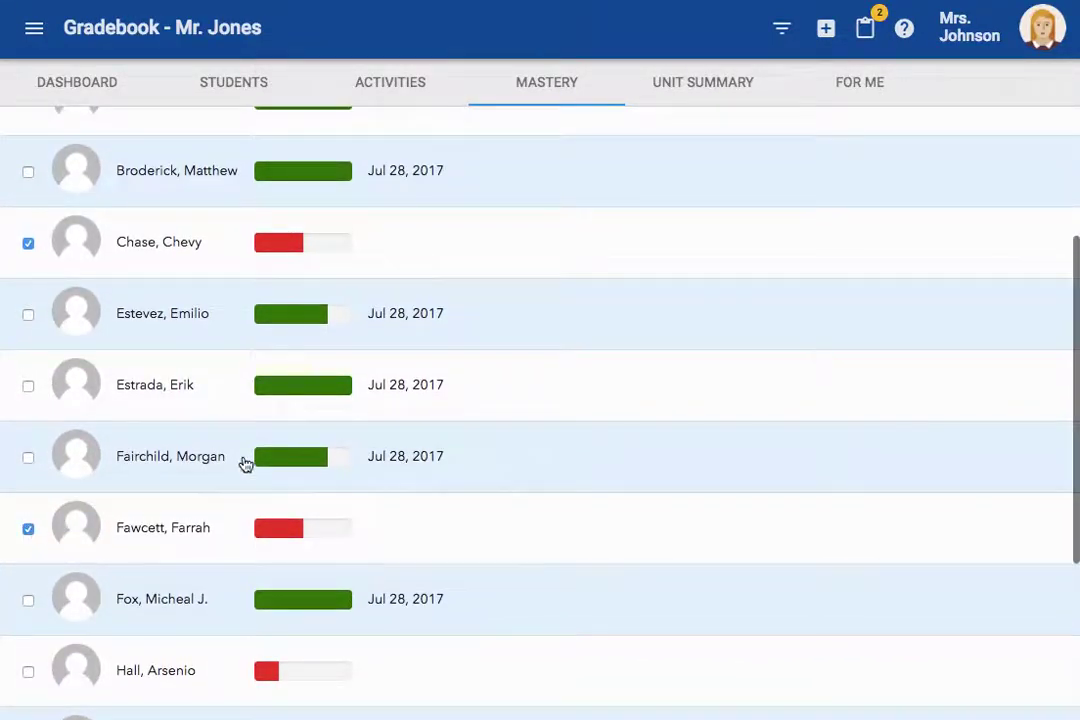
click(825, 34)
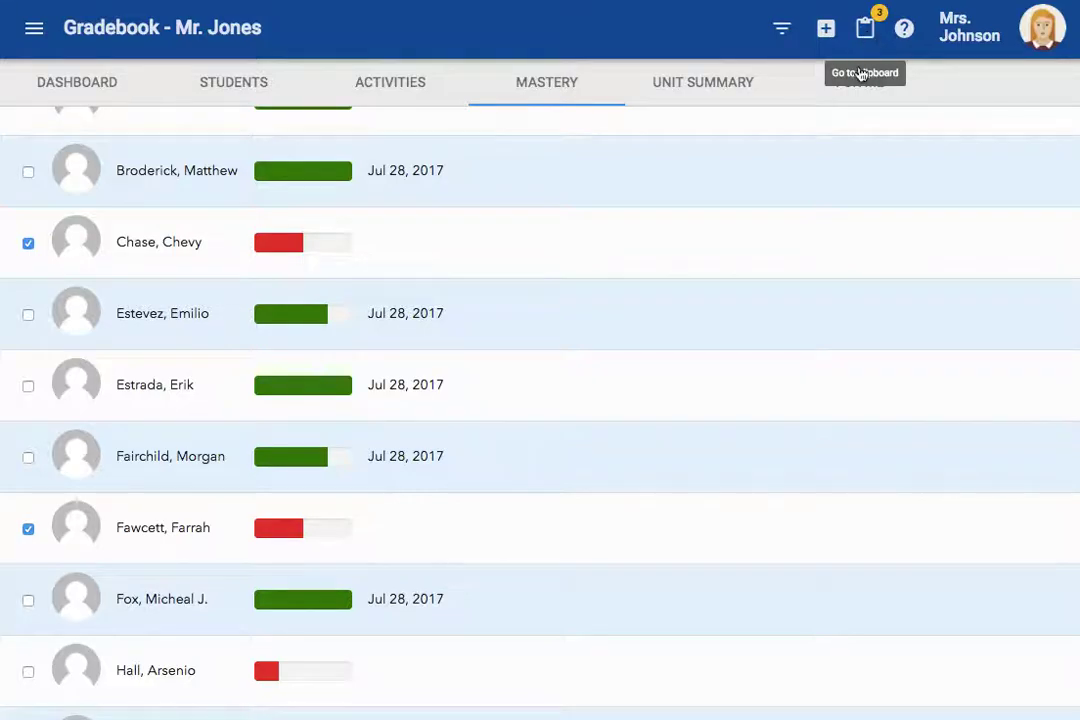
click(866, 32)
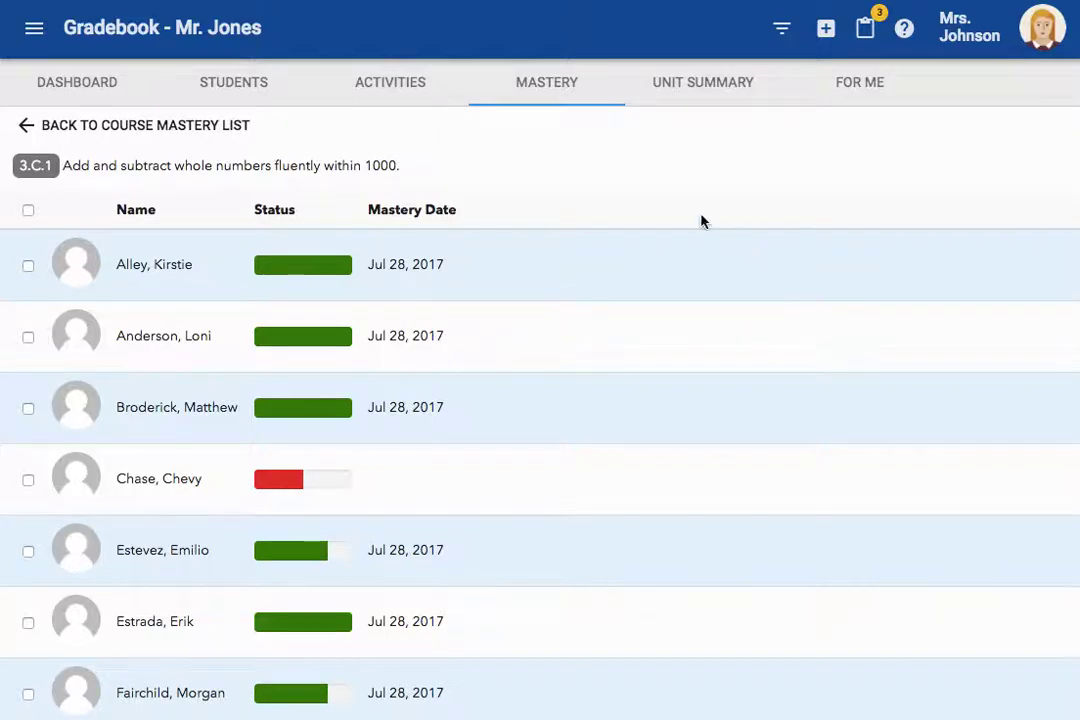
Open the course dashboard of the fourth student listed in the class gradebook.
click(231, 85)
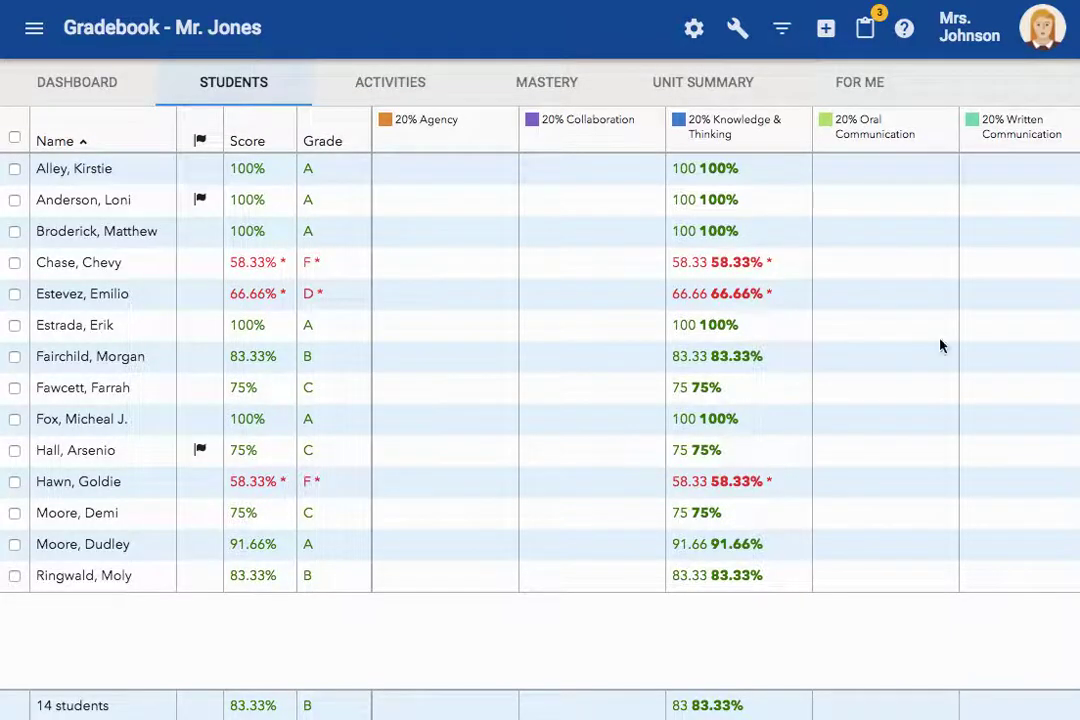
click(104, 263)
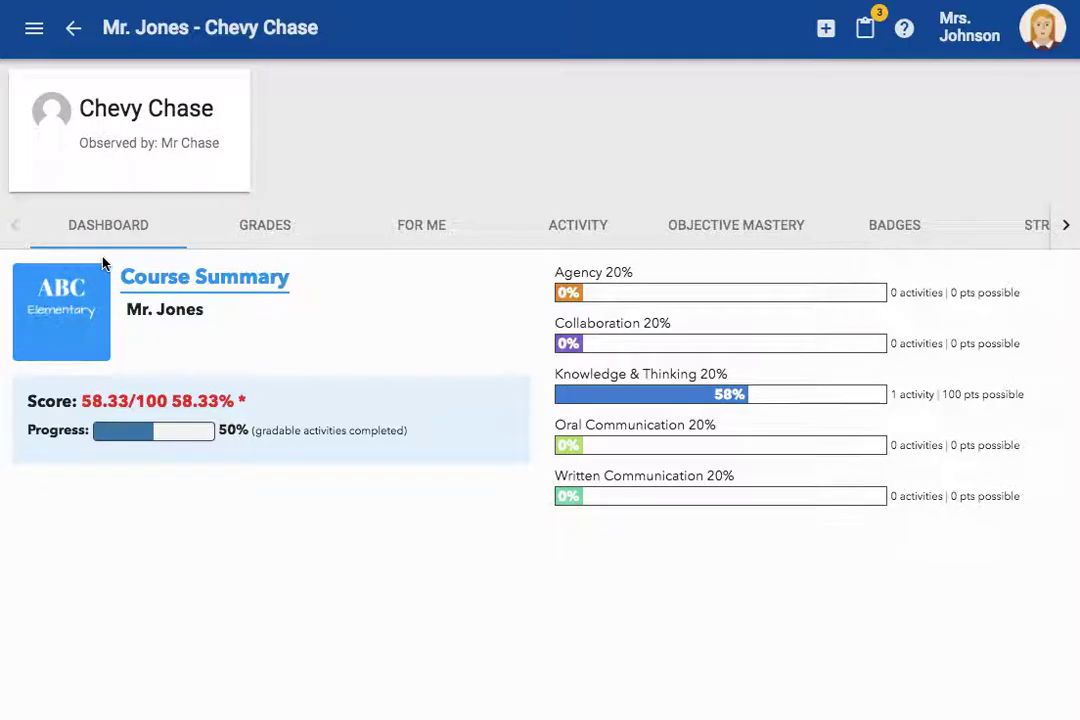
Open the student's objective mastery and review the mastery level of each listed standard, from 3.AT.1 through the 3.DA standards.
click(755, 229)
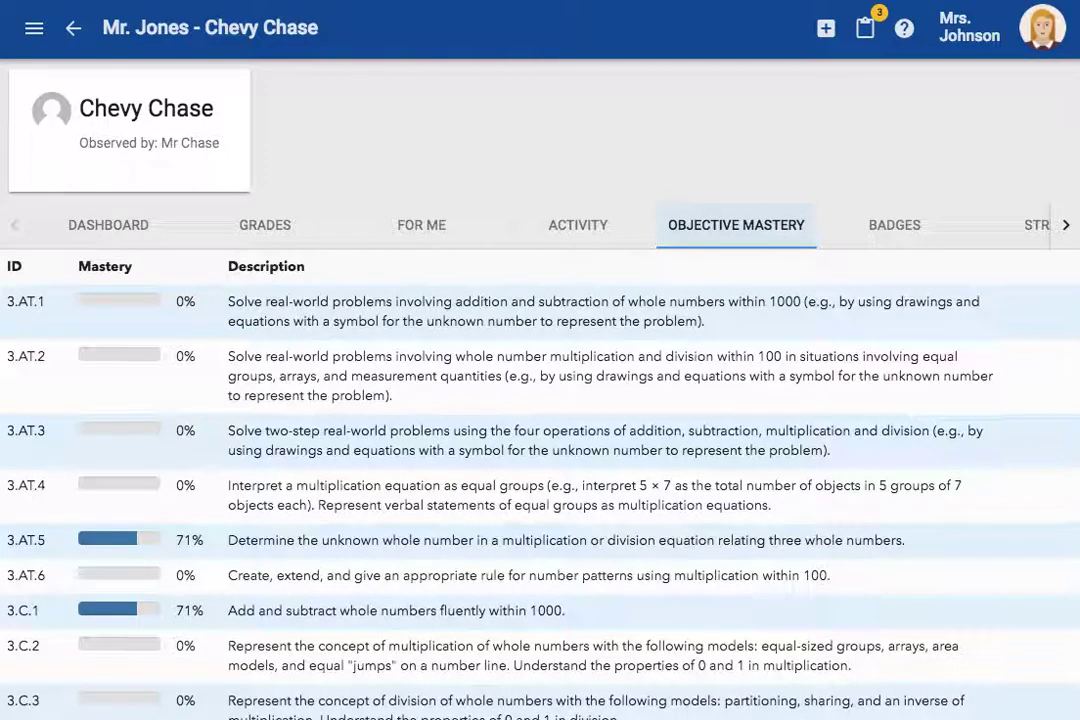
scroll(769, 421, down, 2)
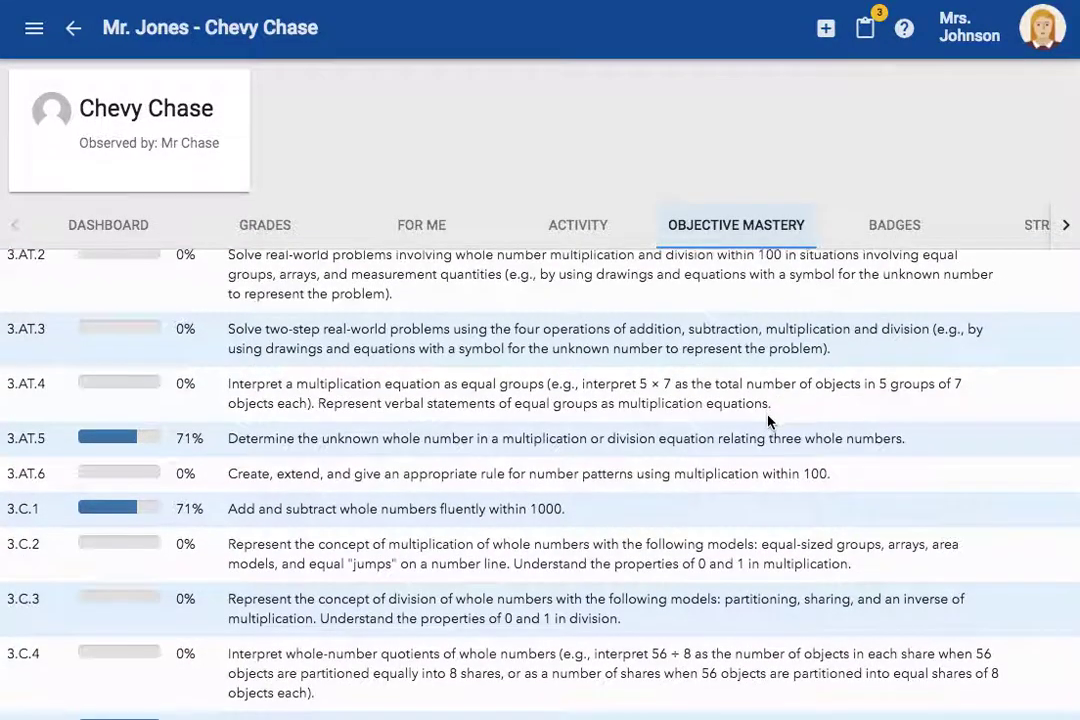
scroll(769, 421, down, 1)
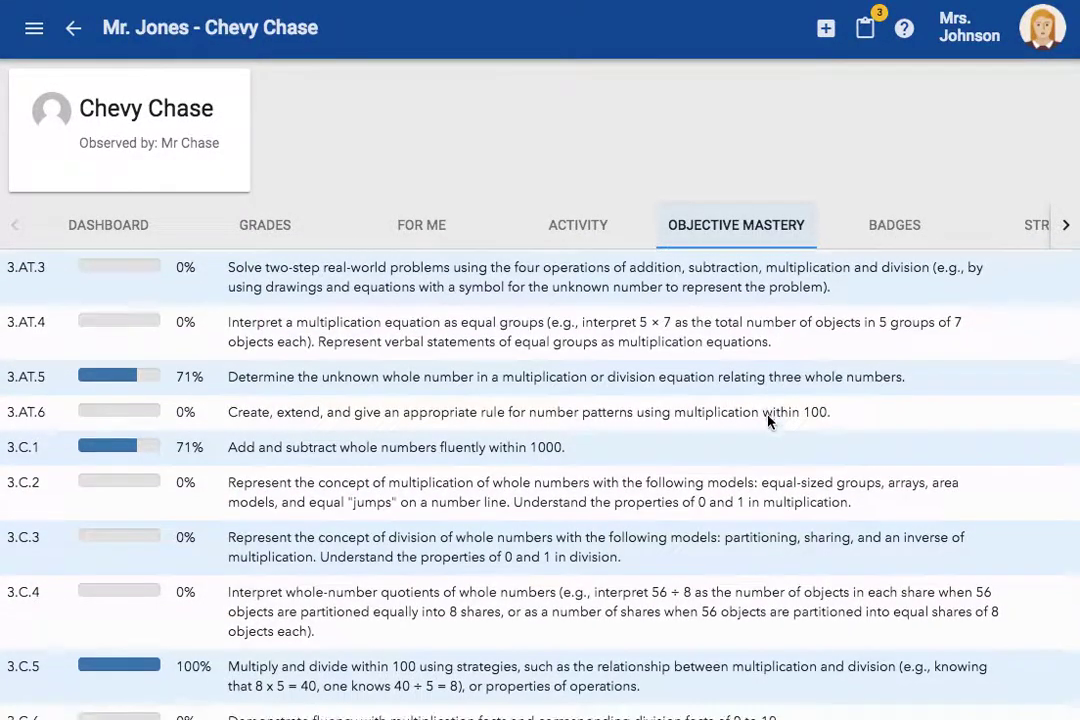
scroll(769, 421, down, 2)
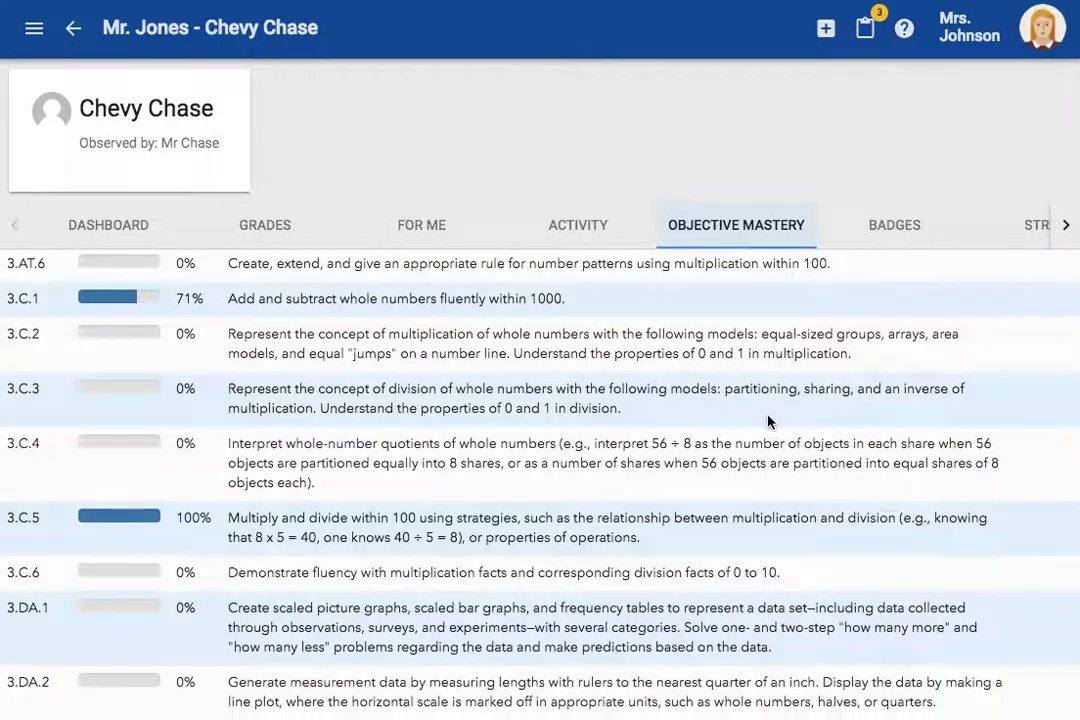
scroll(769, 421, down, 1)
scroll(769, 421, up, 2)
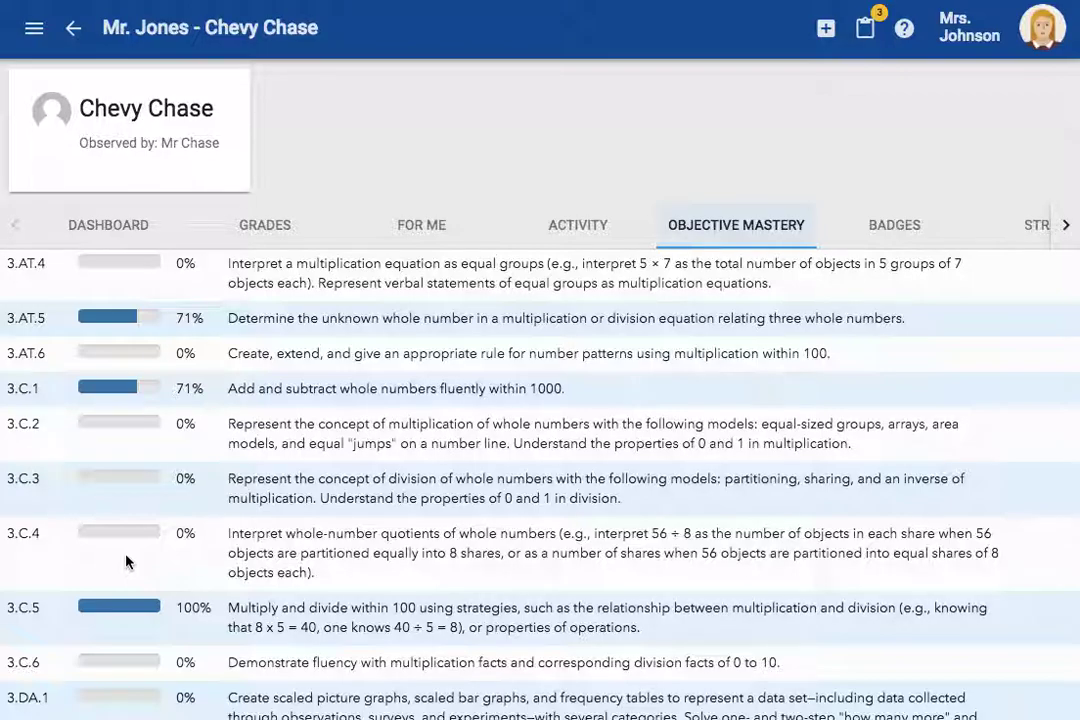
scroll(126, 562, up, 3)
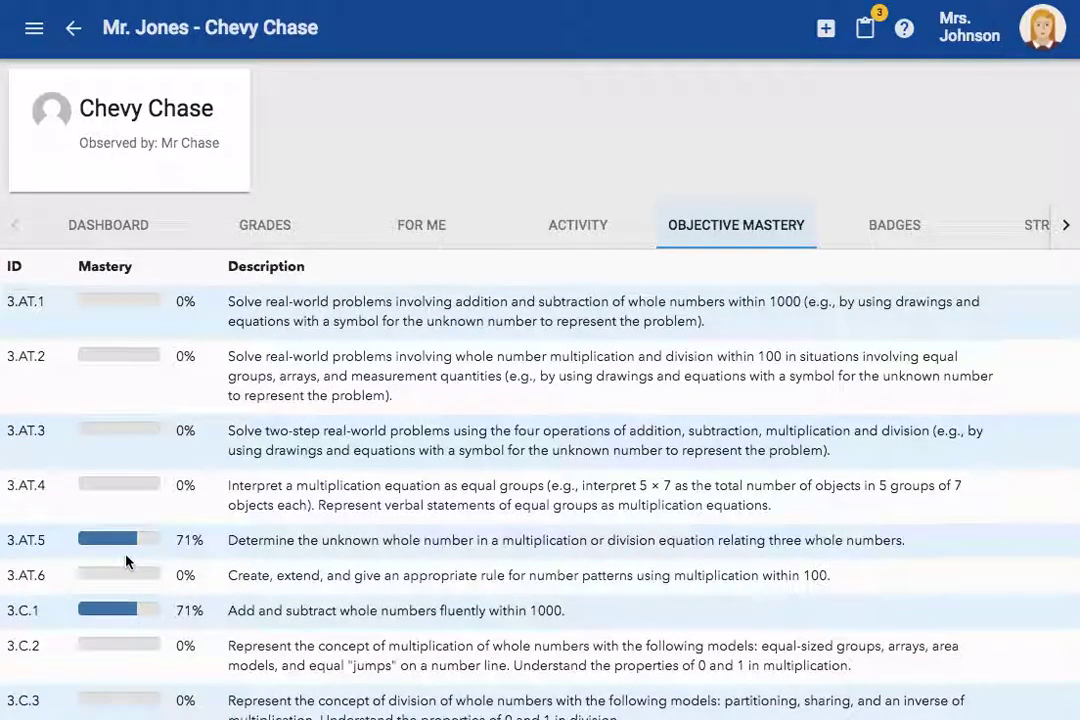